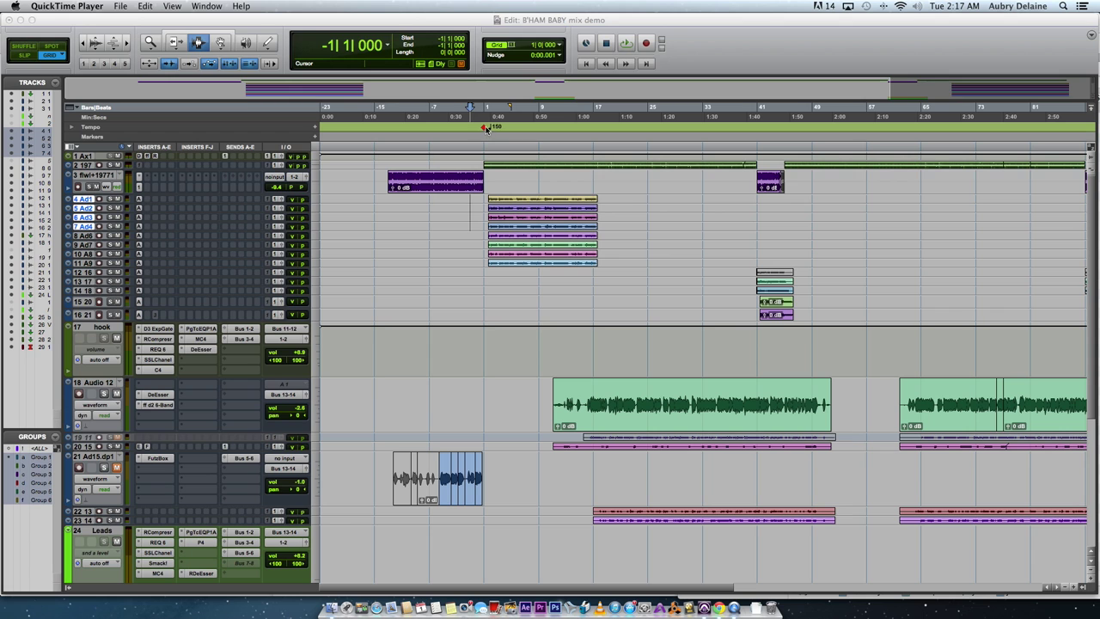
# Step: Zoom out the timeline and try a bars 1–18 selection on track 3, then clear it
pyautogui.click(536, 170)
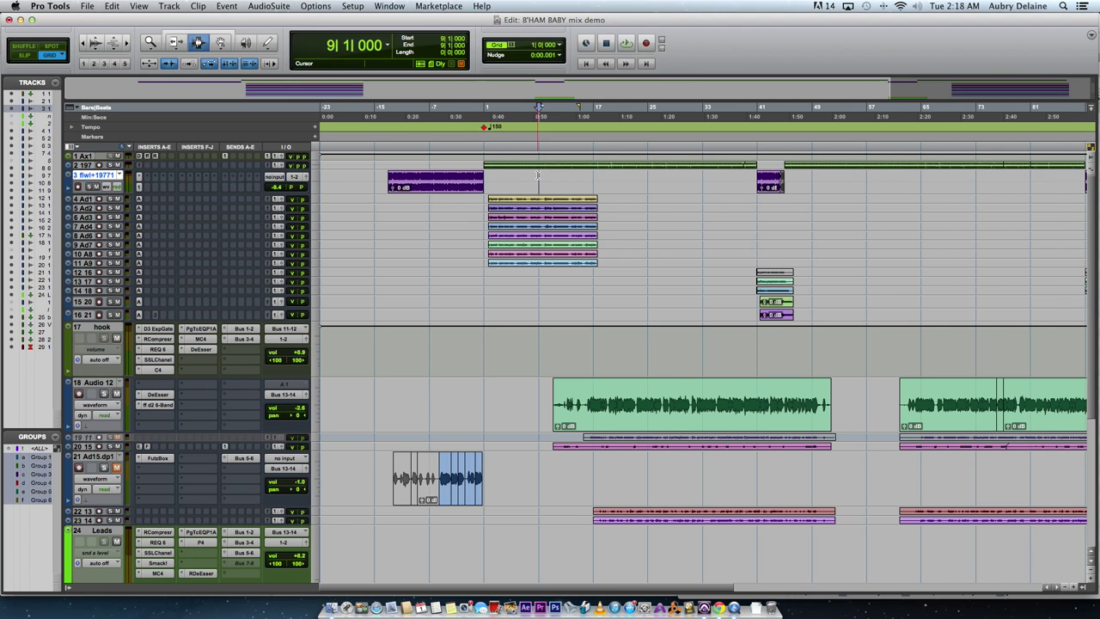
pyautogui.press('super+bracketleft')
pyautogui.press('super+bracketright')
pyautogui.press('super+bracketleft')
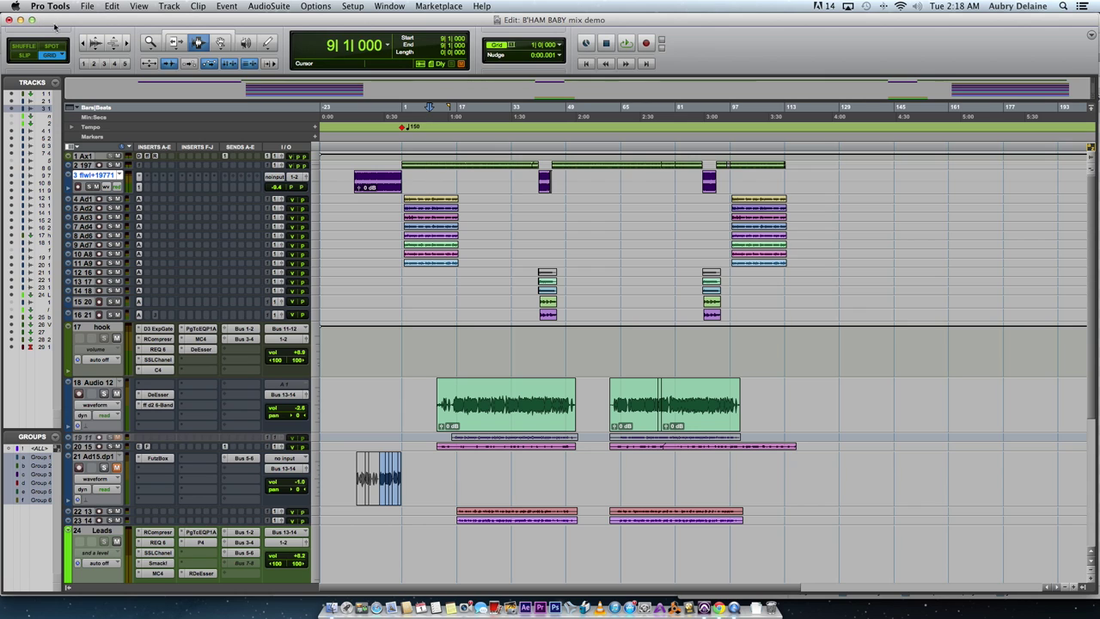
pyautogui.moveTo(400, 182); pyautogui.dragTo(460, 183)
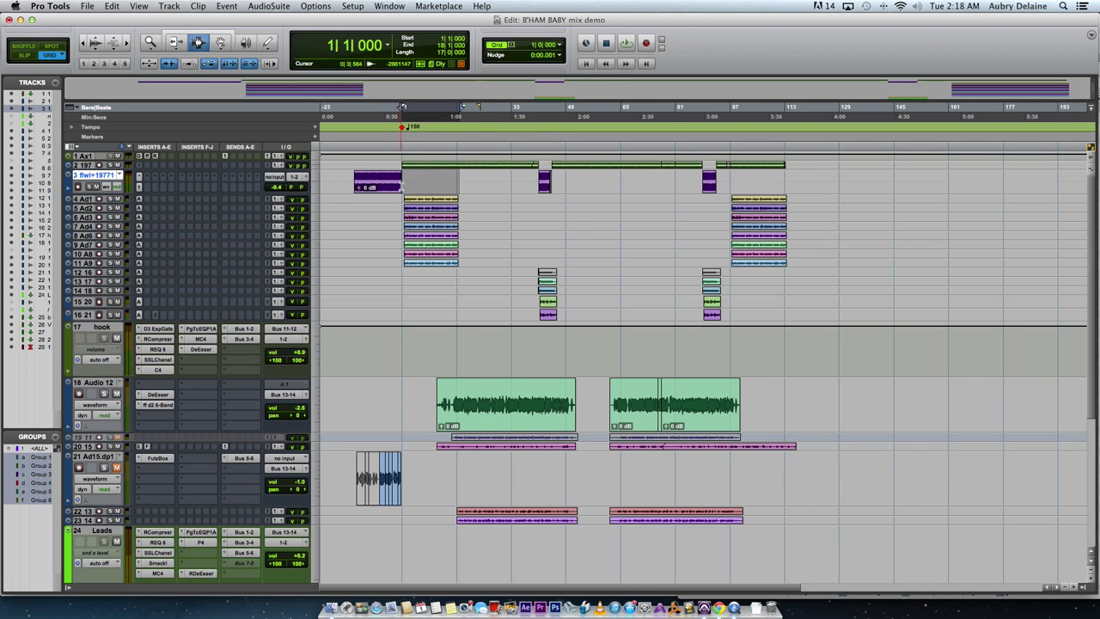
pyautogui.click(466, 186)
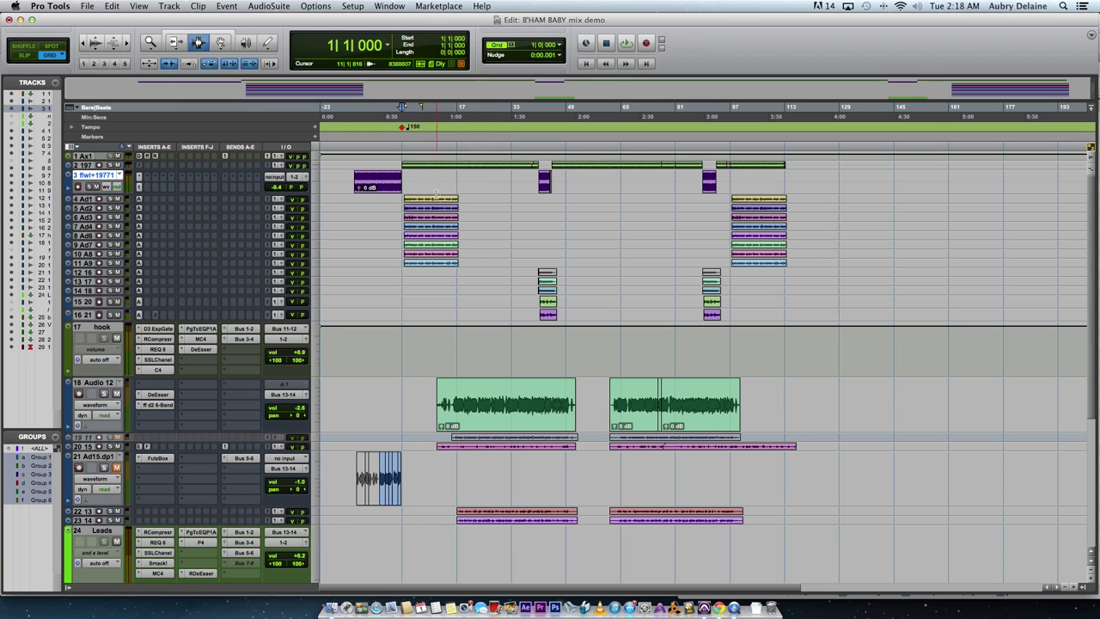
# Step: Select the first hook's ad-lib tracks 4–7 and play through the first hook
pyautogui.moveTo(396, 228); pyautogui.dragTo(397, 202)
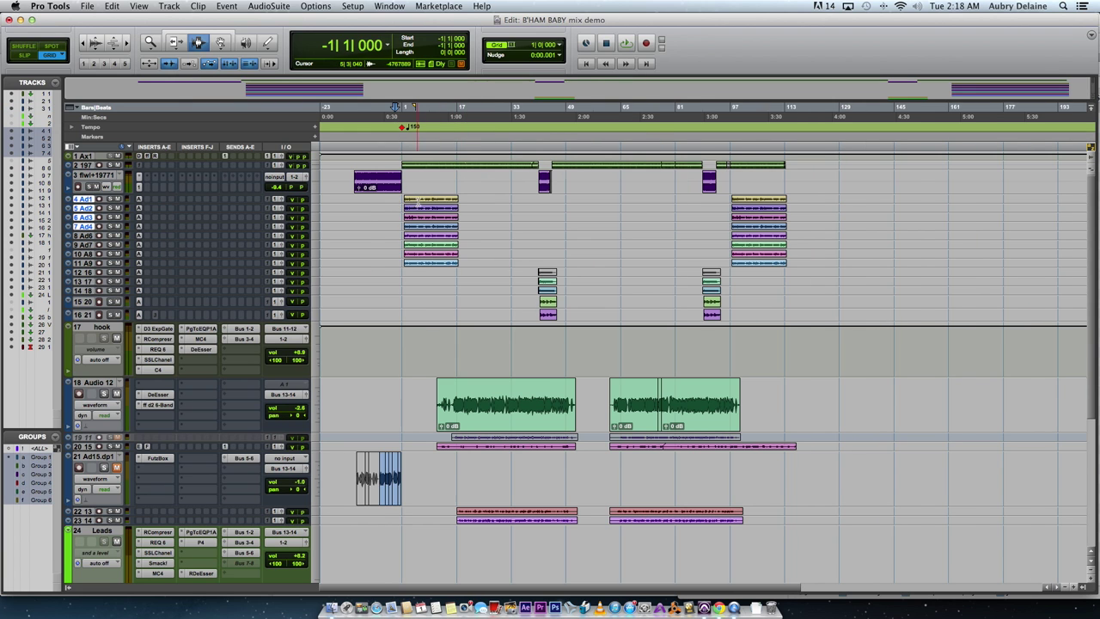
pyautogui.press('super+bracketright')
pyautogui.press('super+bracketright')
pyautogui.press('super+bracketleft')
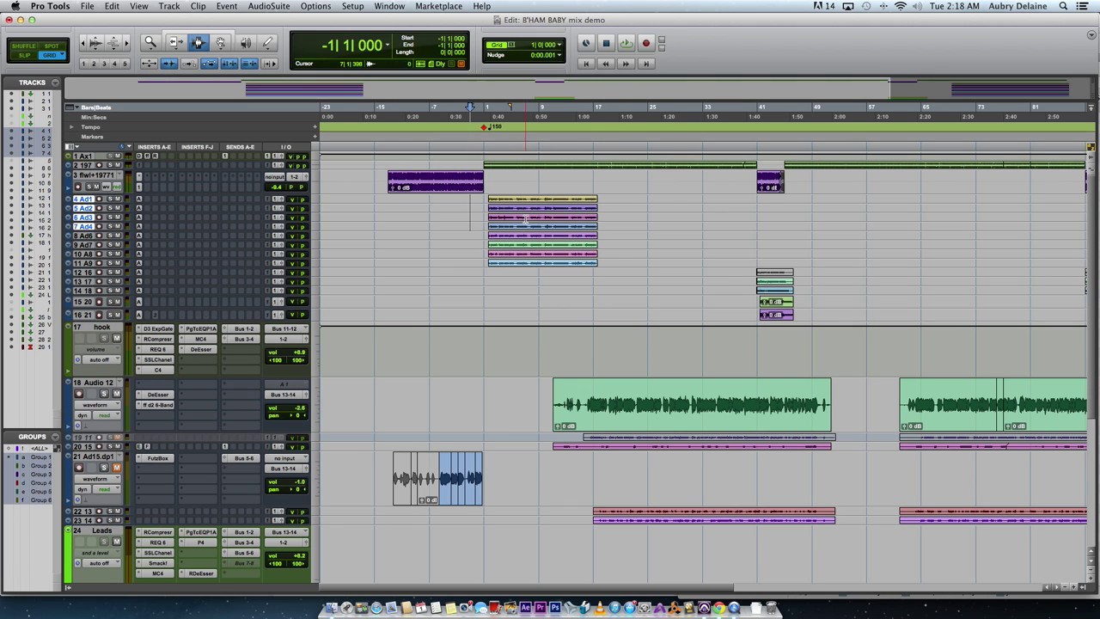
pyautogui.press('space')
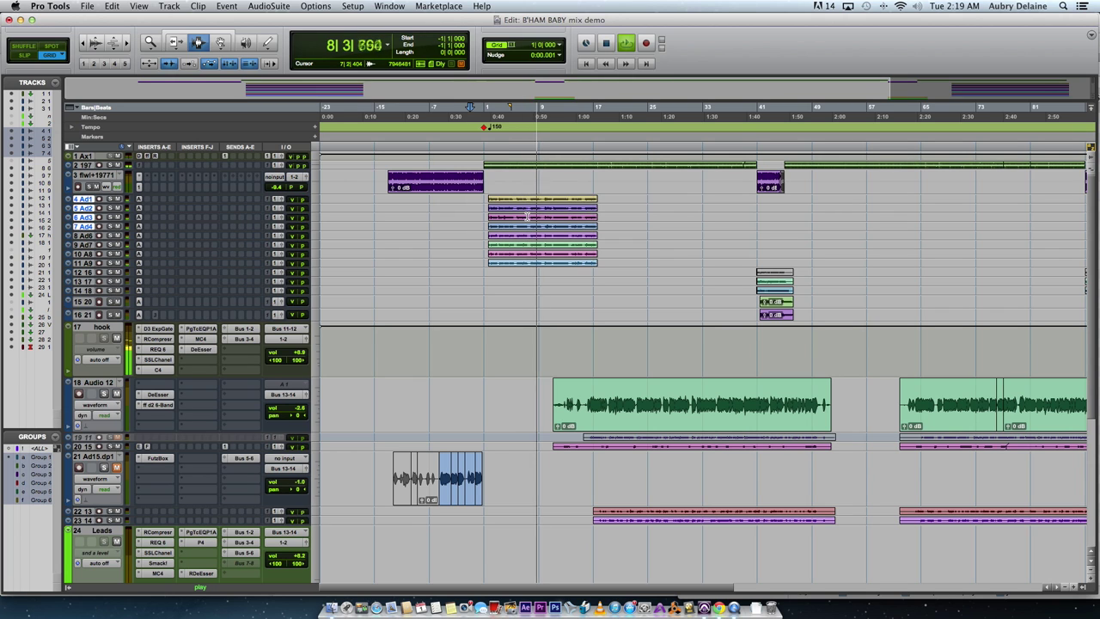
pyautogui.press('space')
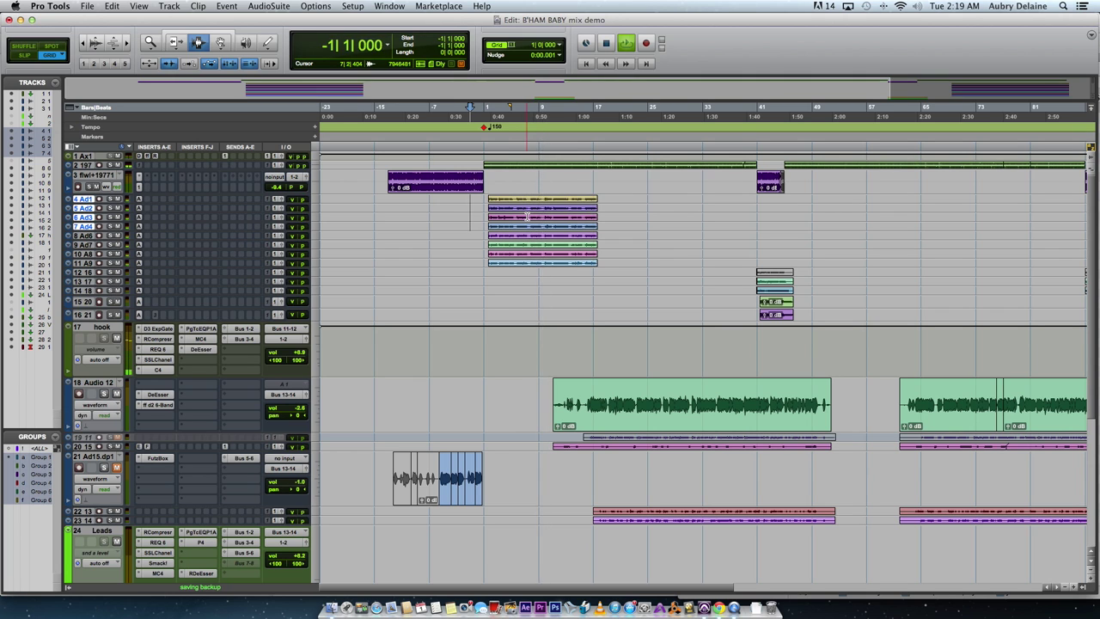
# Step: Zoom in around bar 47 and listen to the verse ending from bar 46
pyautogui.click(773, 404)
pyautogui.click(796, 227)
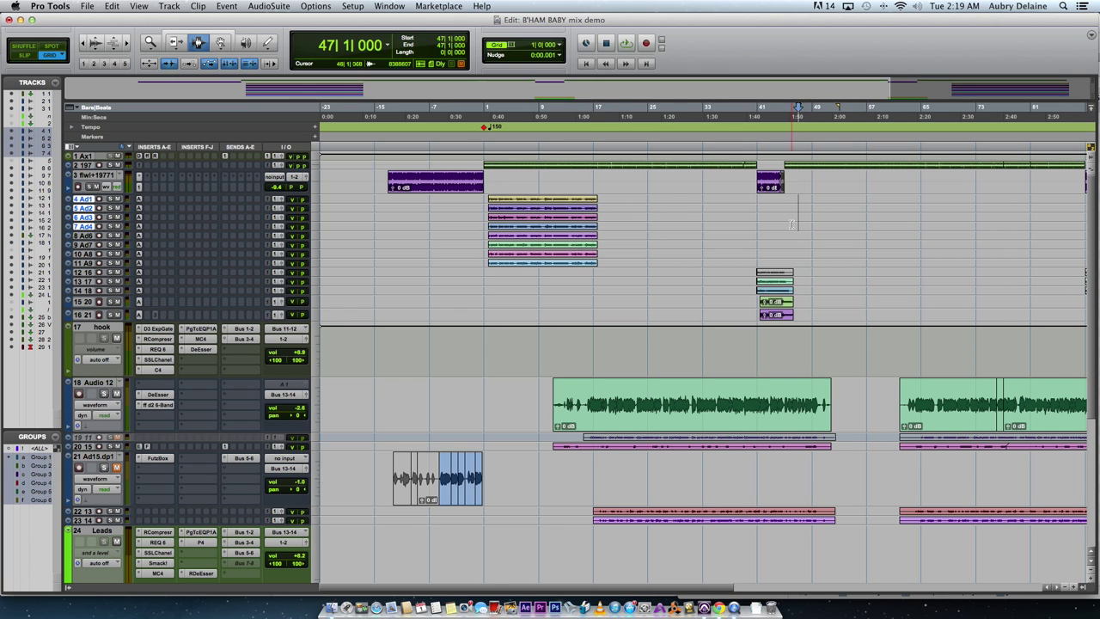
pyautogui.press('super+bracketright')
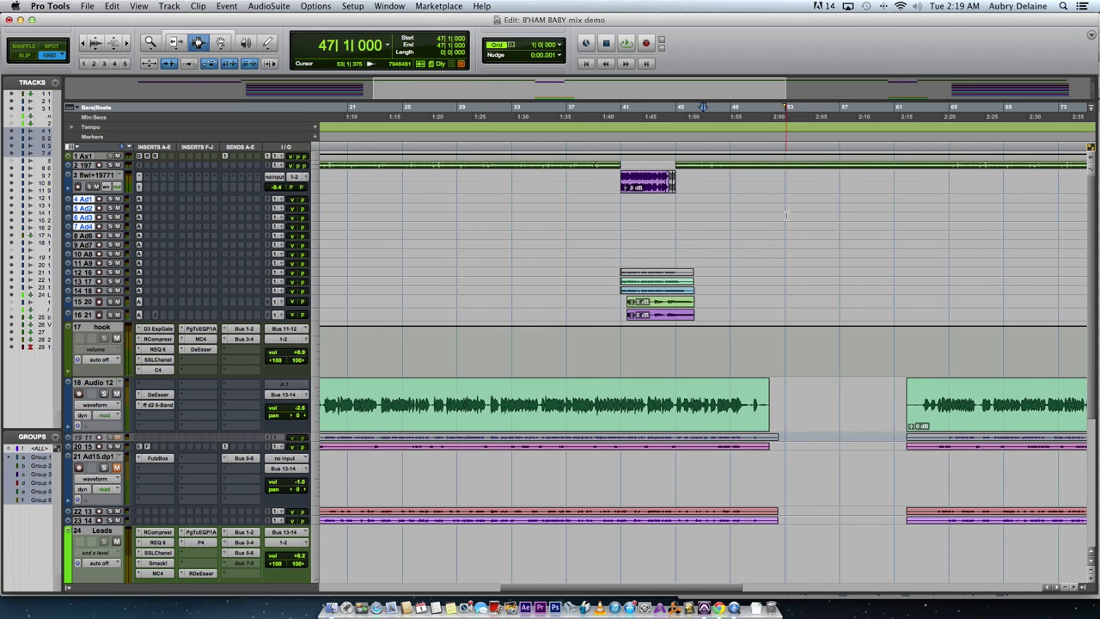
pyautogui.click(692, 206)
pyautogui.press('space')
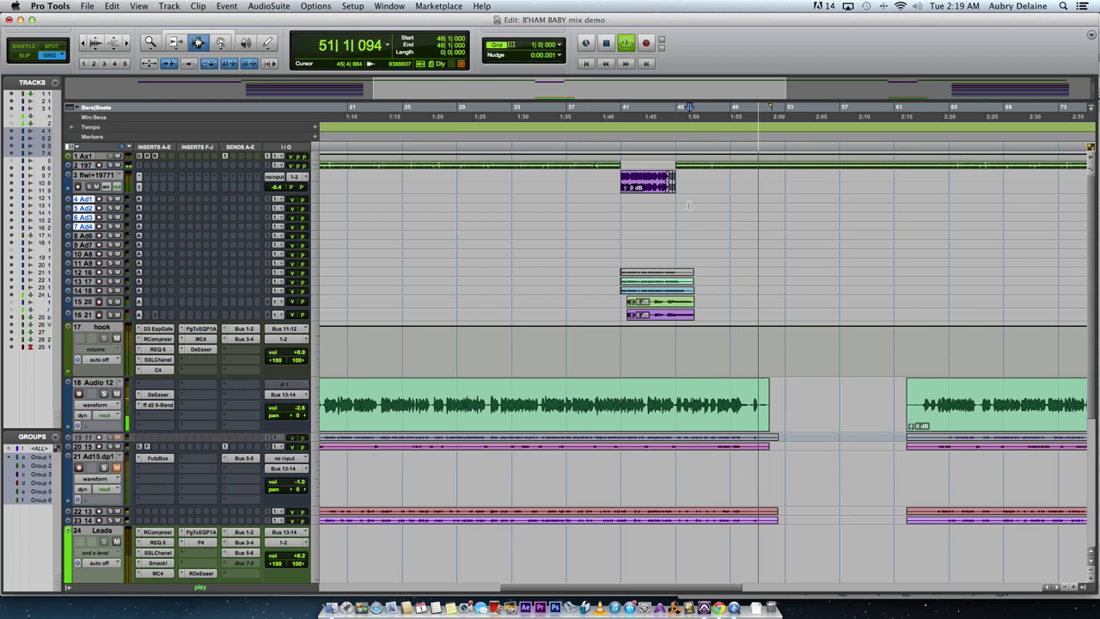
pyautogui.press('space')
# Step: Zoom out and audition the hook from bar 1 a couple of times
pyautogui.press('r')
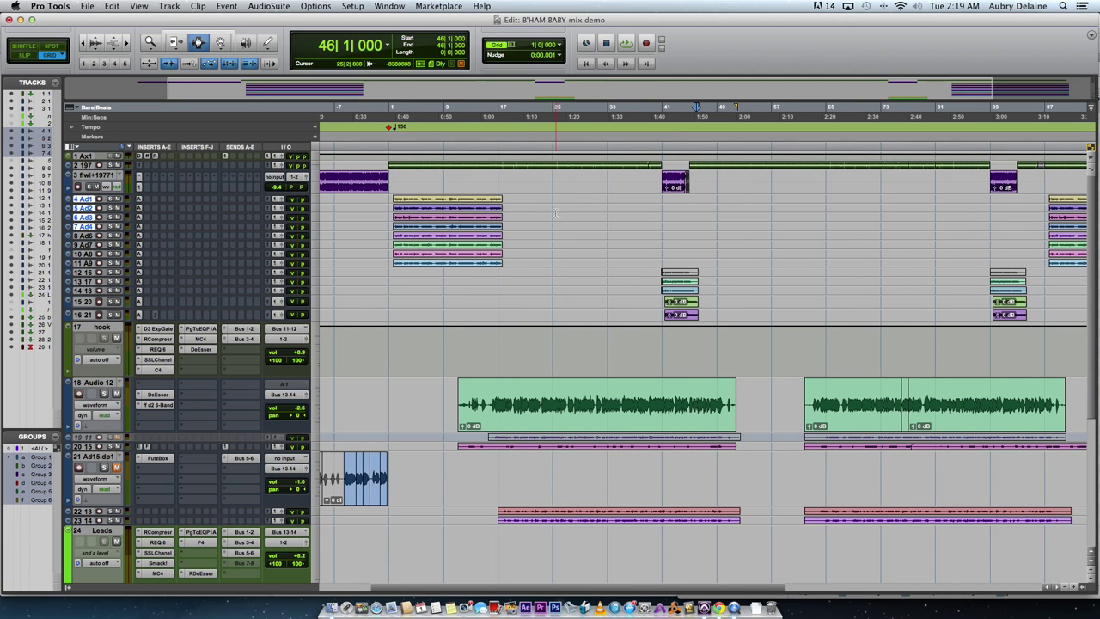
pyautogui.press('r')
pyautogui.click(433, 196)
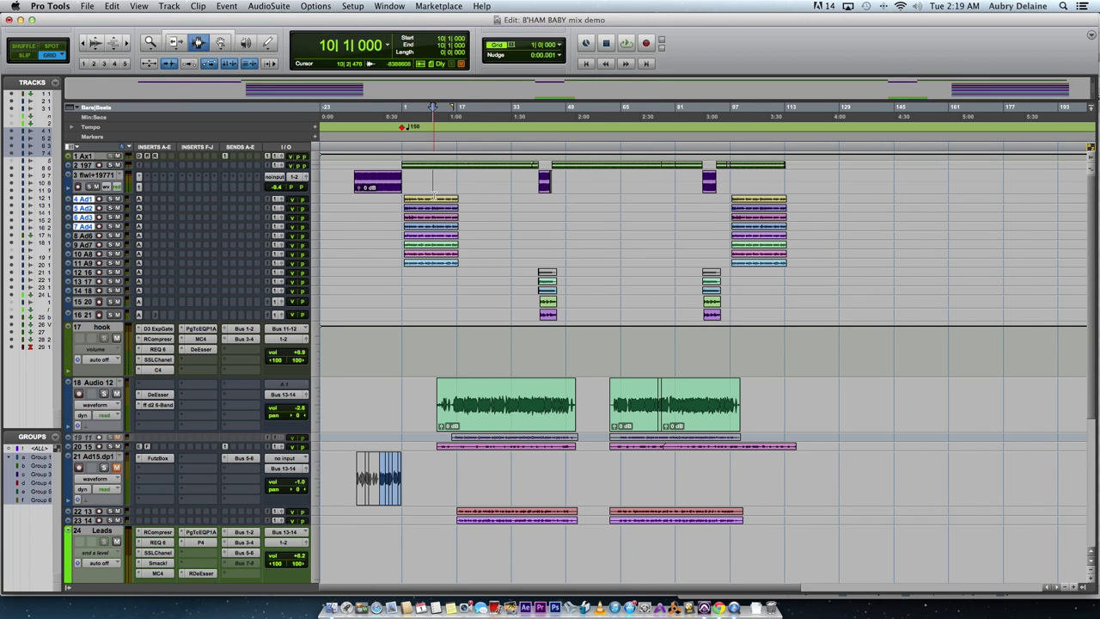
pyautogui.click(400, 206)
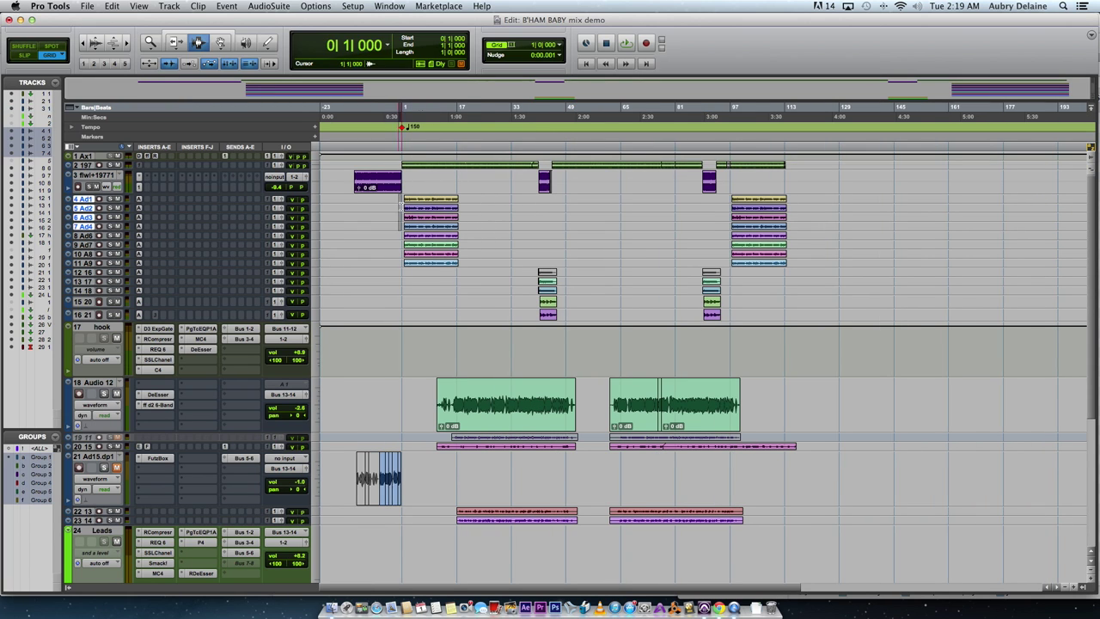
pyautogui.click(401, 204)
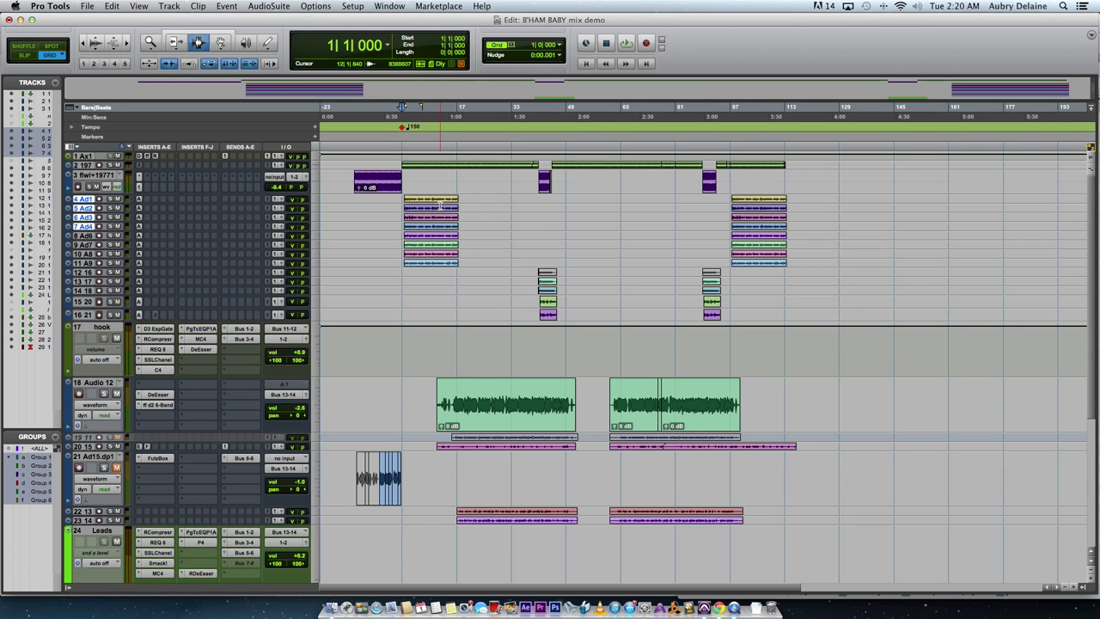
pyautogui.press('space')
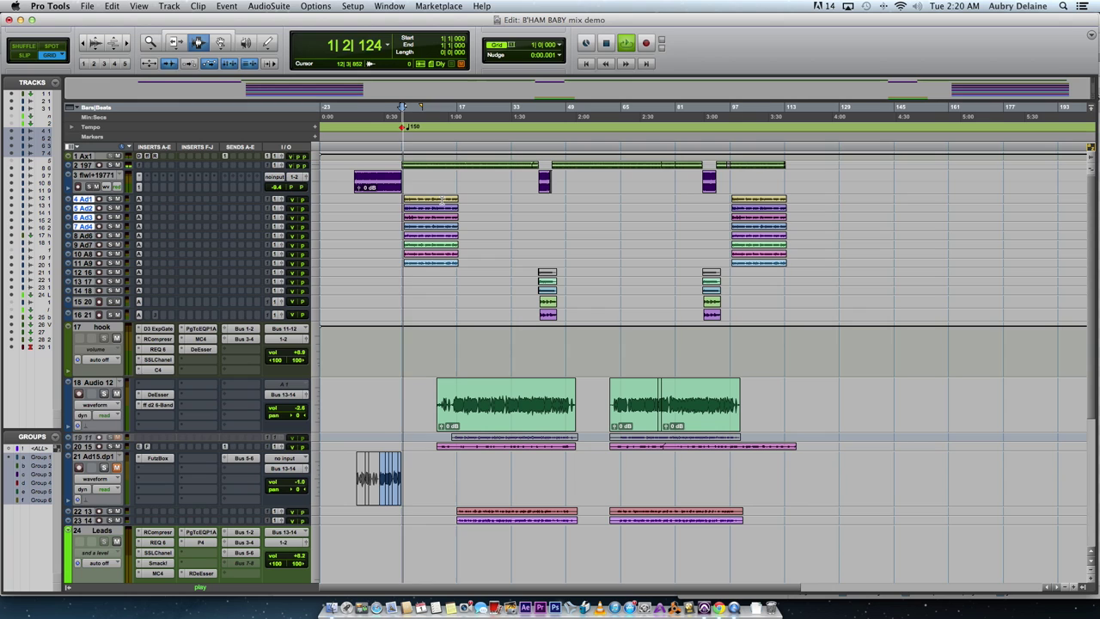
pyautogui.press('space')
pyautogui.click(399, 206)
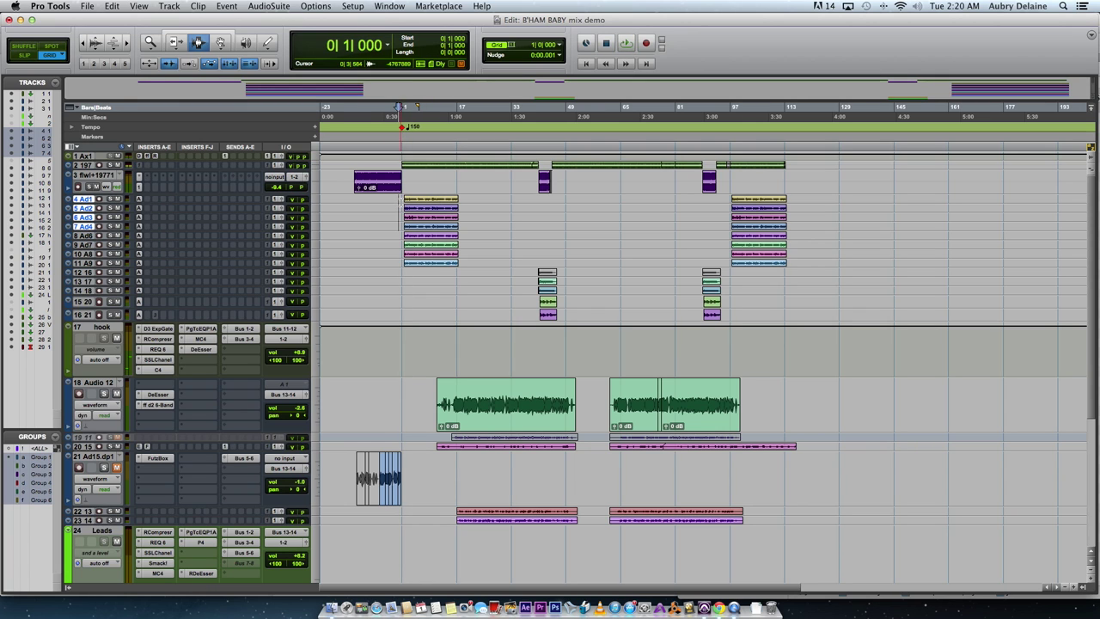
pyautogui.click(402, 206)
pyautogui.press('space')
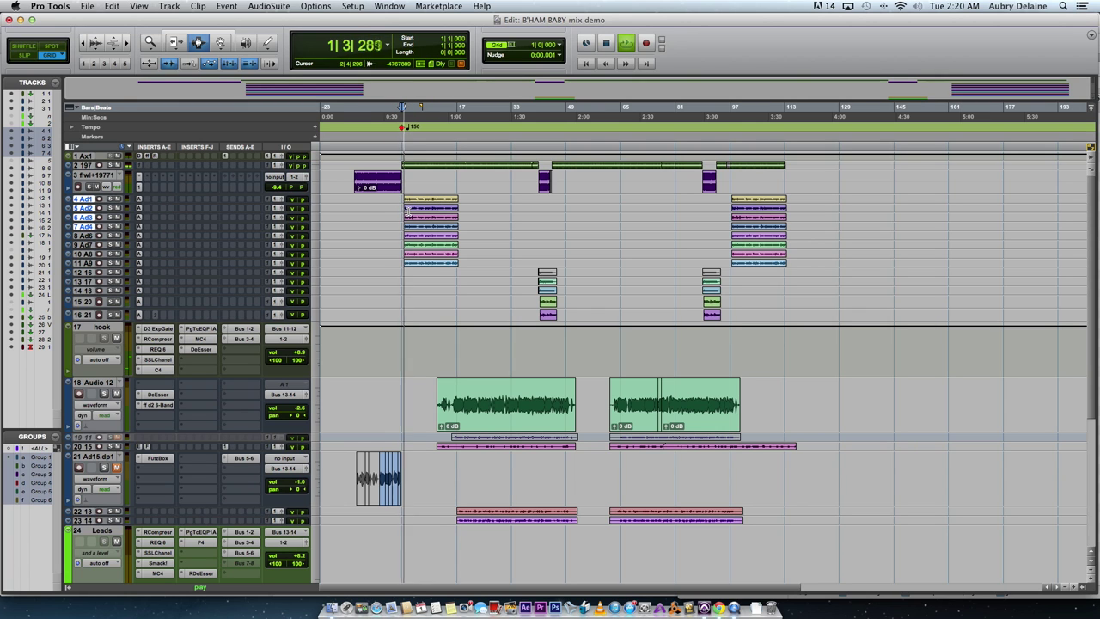
pyautogui.press('space')
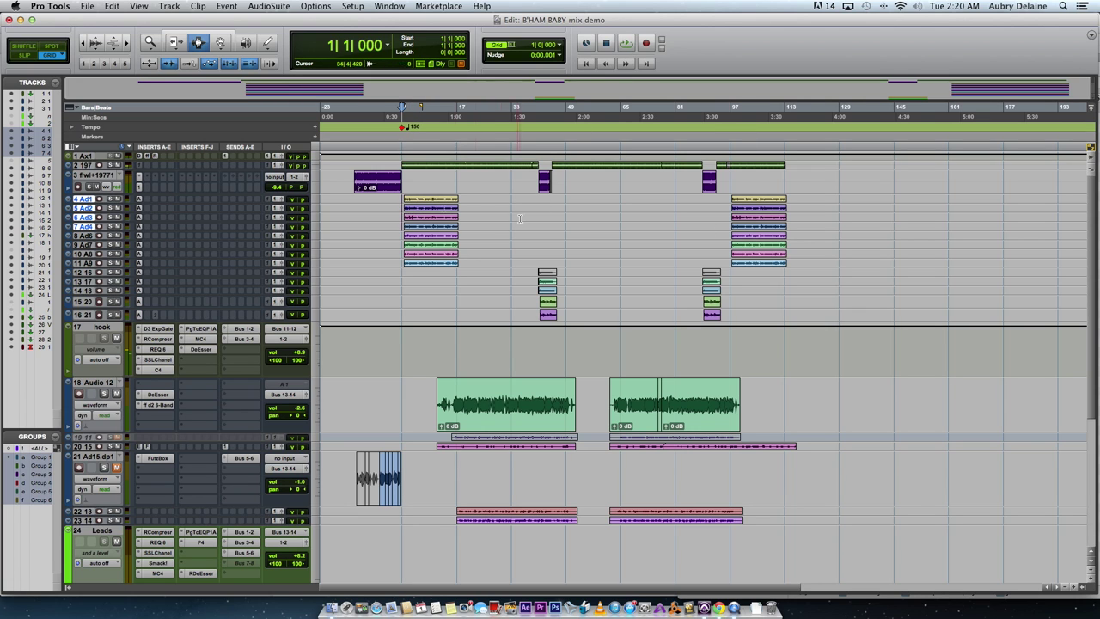
# Step: Audition the song from bar 49, just after the verse
pyautogui.click(564, 208)
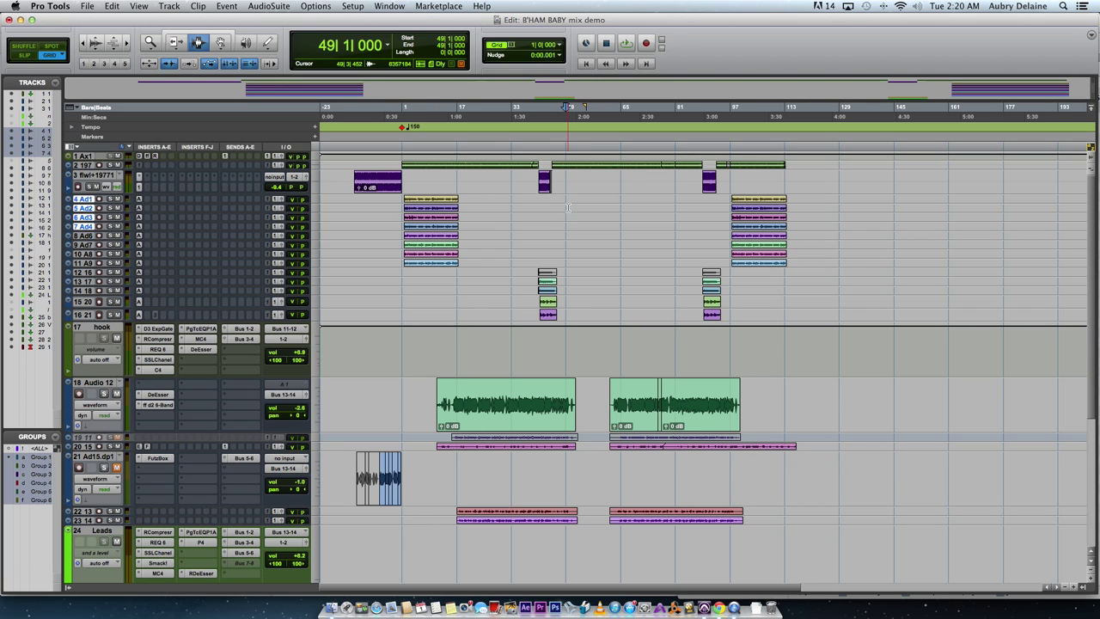
pyautogui.press('space')
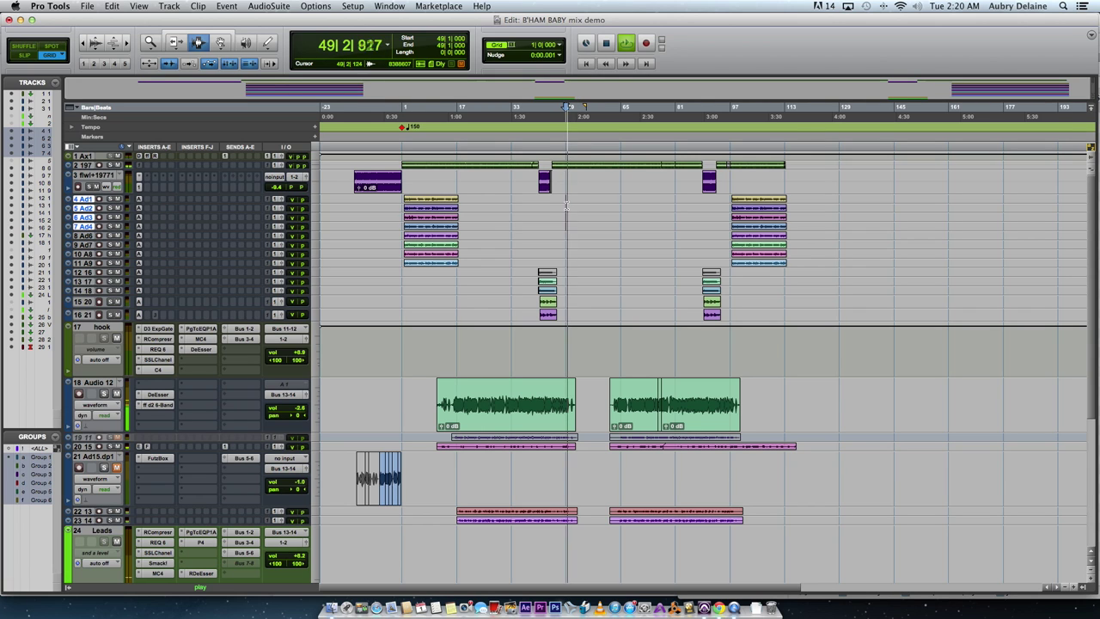
pyautogui.press('space')
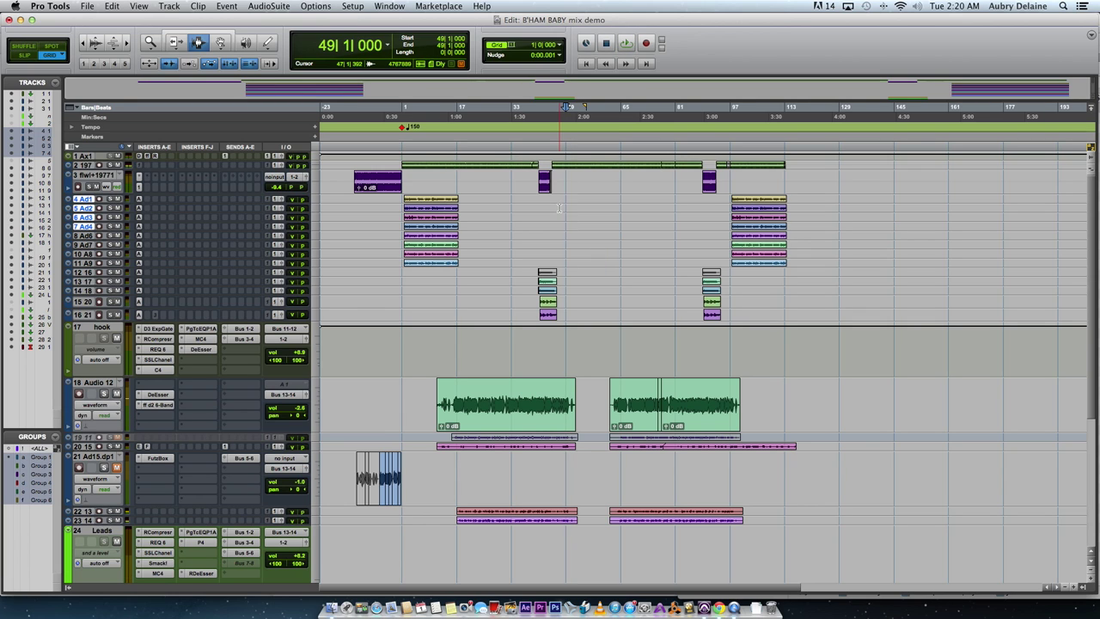
pyautogui.press('space')
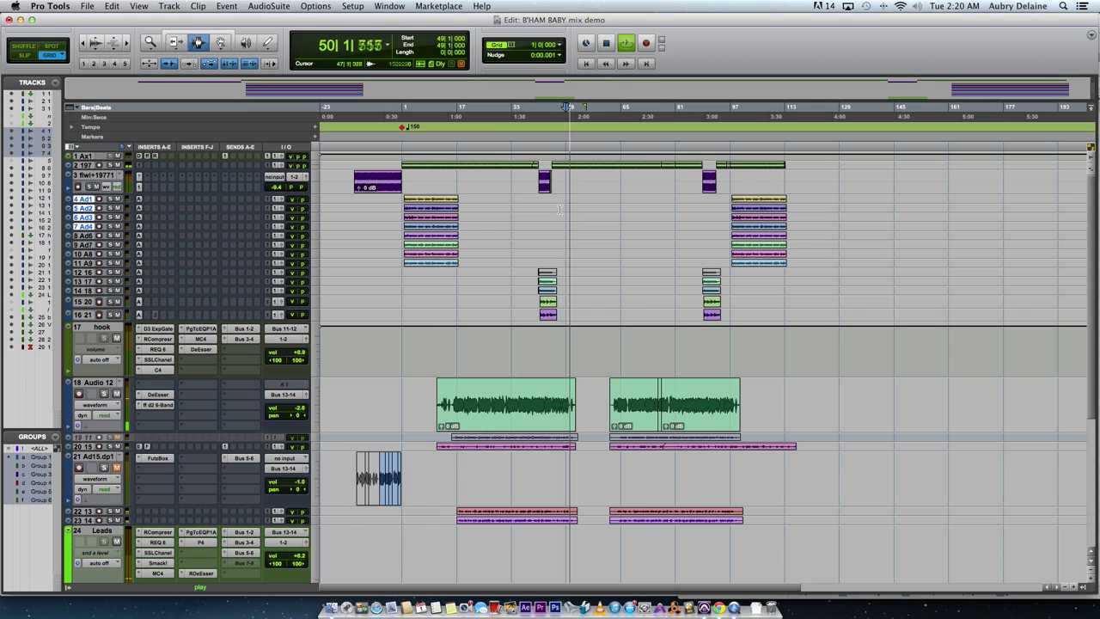
pyautogui.press('space')
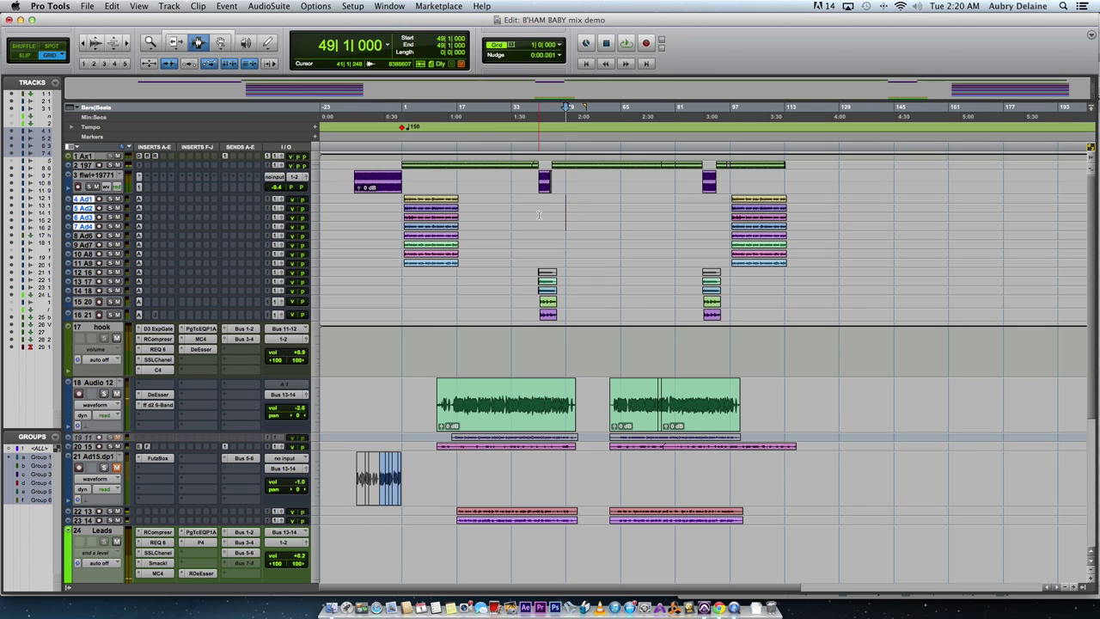
# Step: Duplicate bars 1–49 on the hook tracks to bar 49, audition it, then delete that copy
pyautogui.click(400, 200)
pyautogui.moveTo(401, 204); pyautogui.dragTo(566, 245)
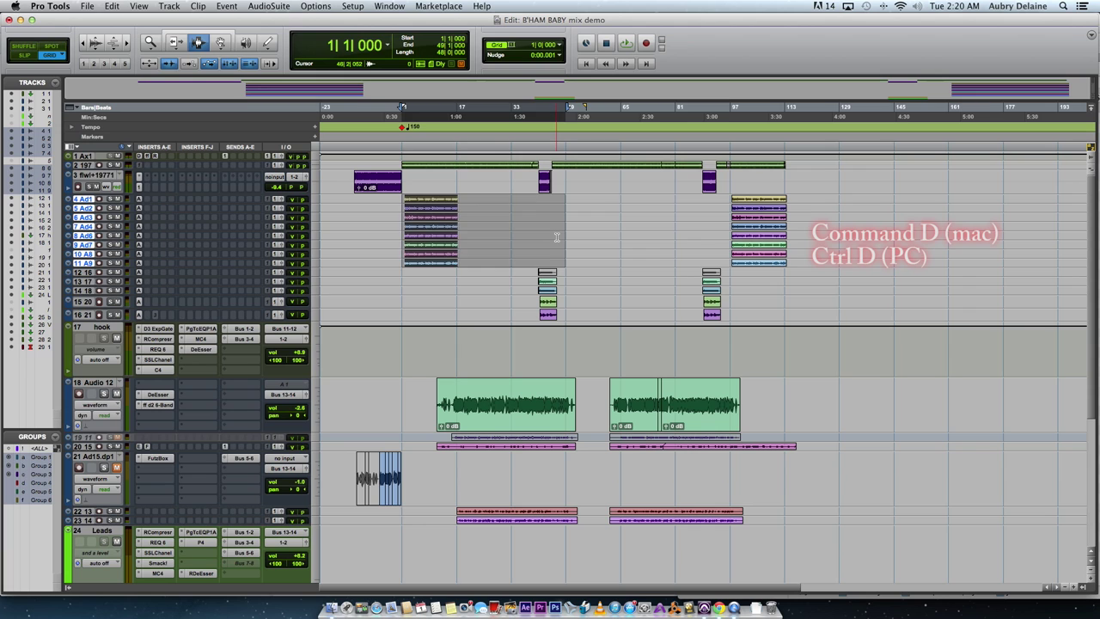
pyautogui.press('super+d')
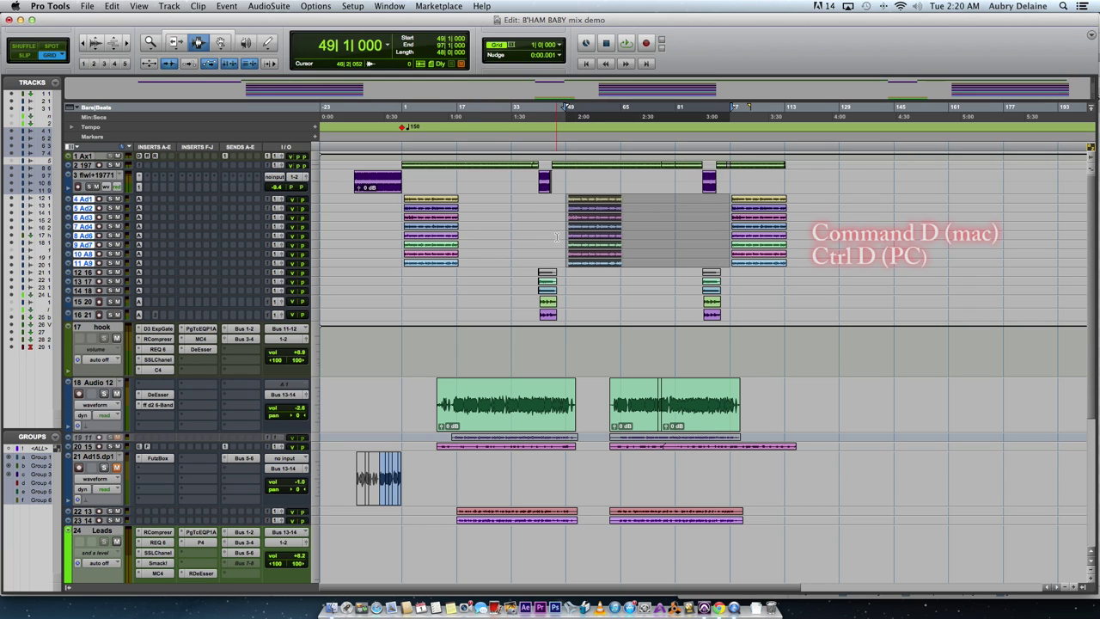
pyautogui.press('space')
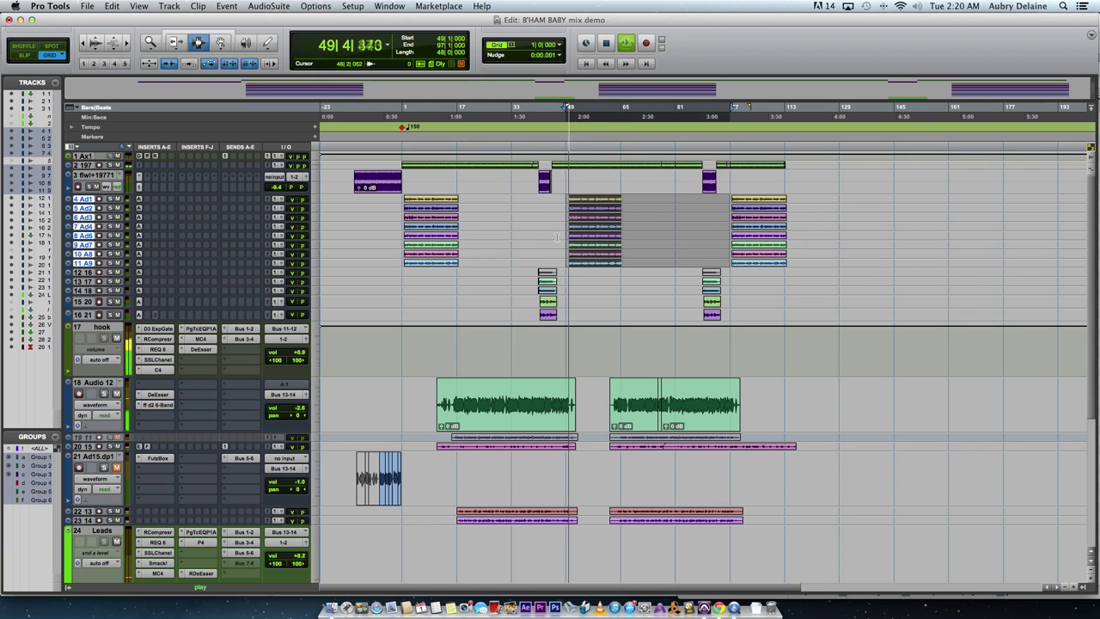
pyautogui.press('space')
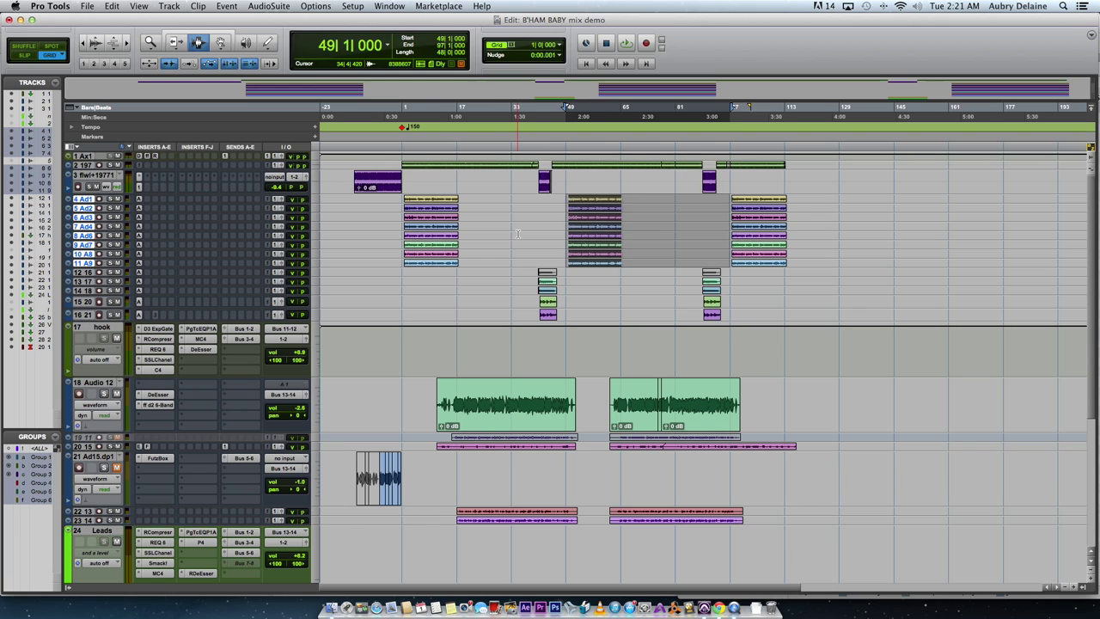
pyautogui.press('Delete')
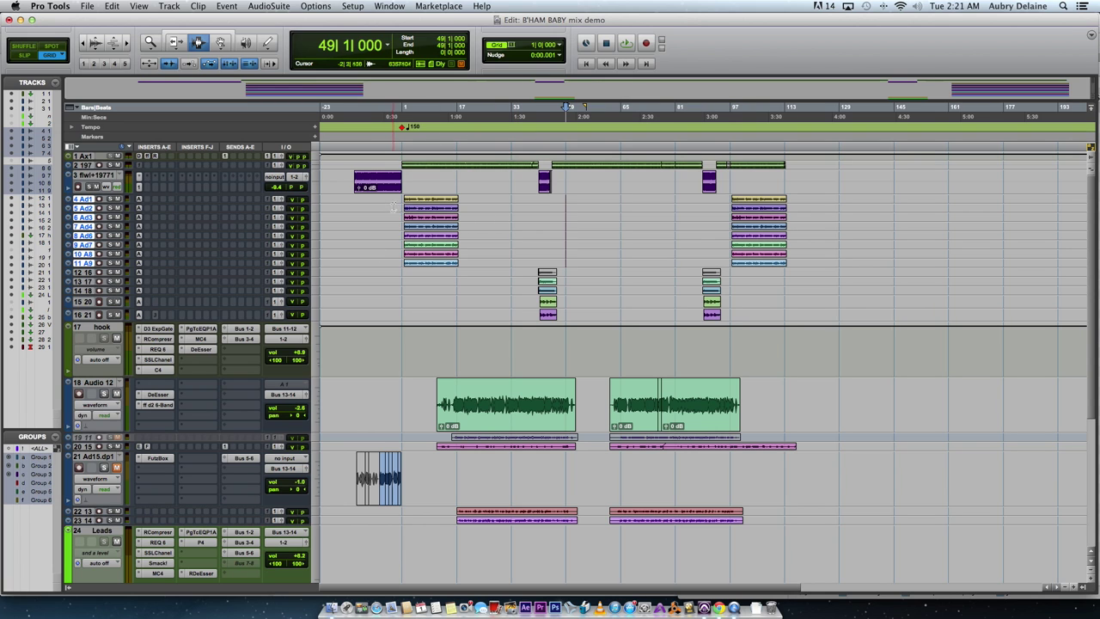
# Step: Duplicate bars 1–49 across tracks 4–16 so copies start at bar 49, then deselect
pyautogui.moveTo(404, 199); pyautogui.dragTo(567, 225)
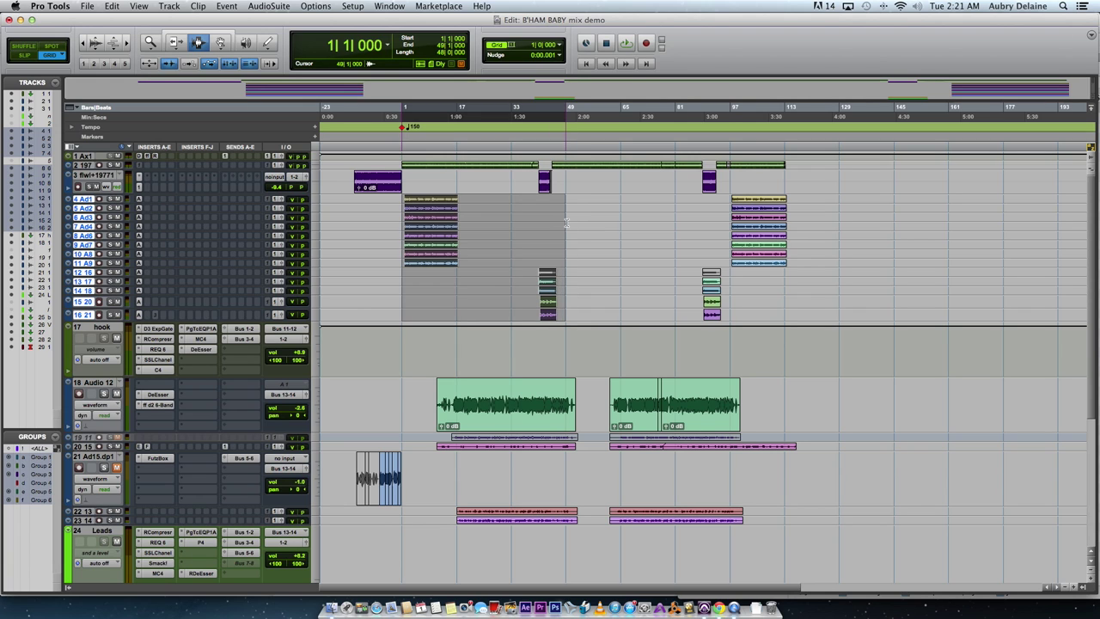
pyautogui.press('super+d')
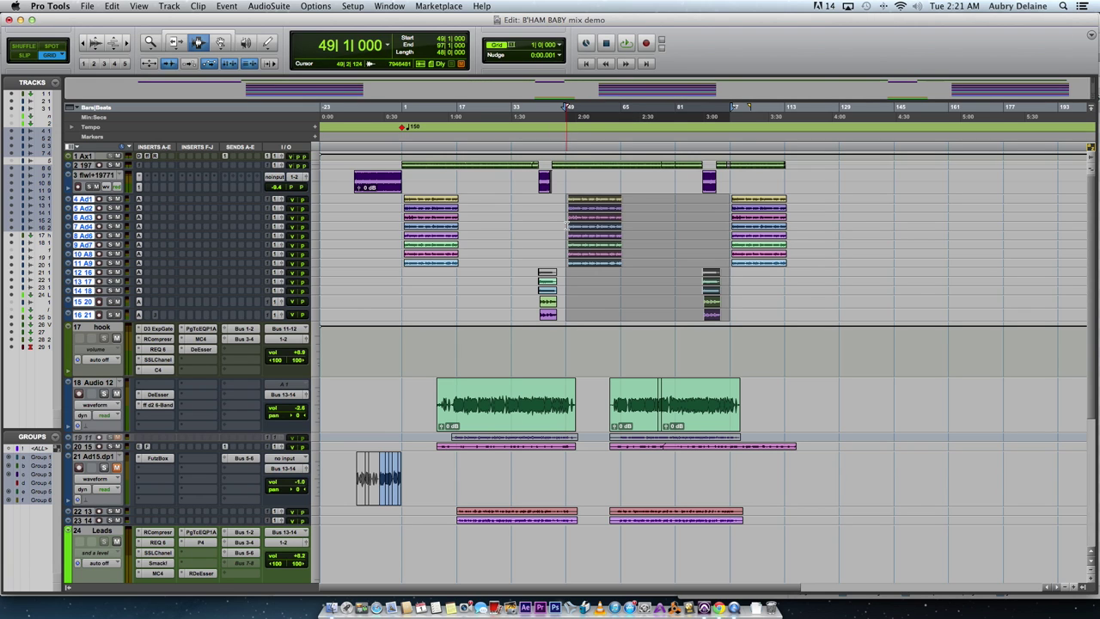
pyautogui.click(508, 222)
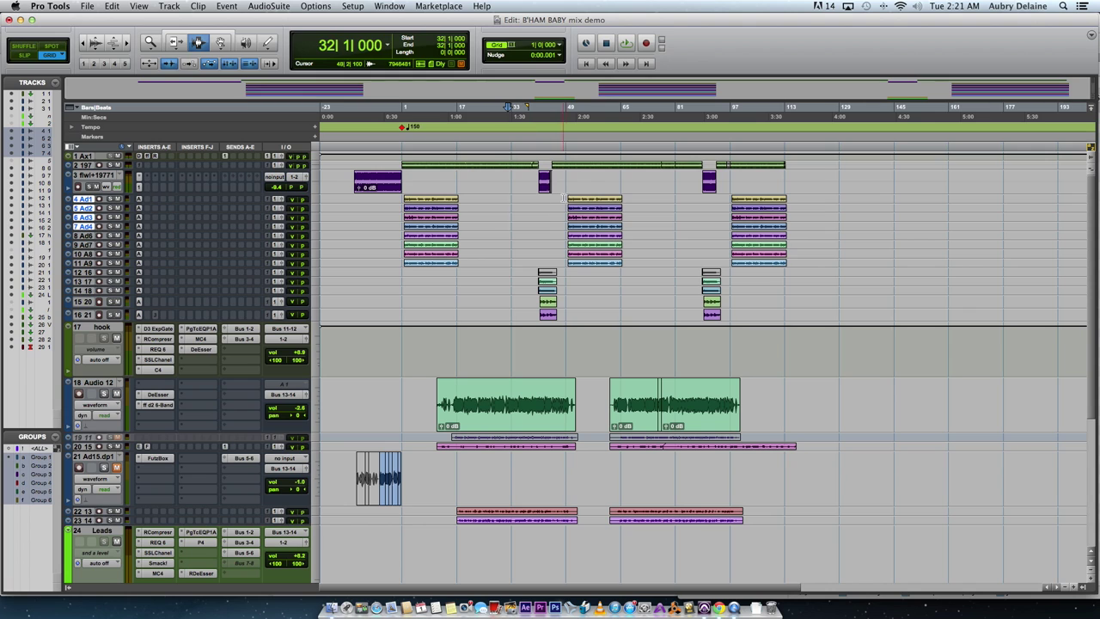
# Step: Delete the hook copies in bars 47–66 and select the first hook's clips in bars 1–17
pyautogui.moveTo(563, 196); pyautogui.dragTo(625, 249)
pyautogui.press('Delete')
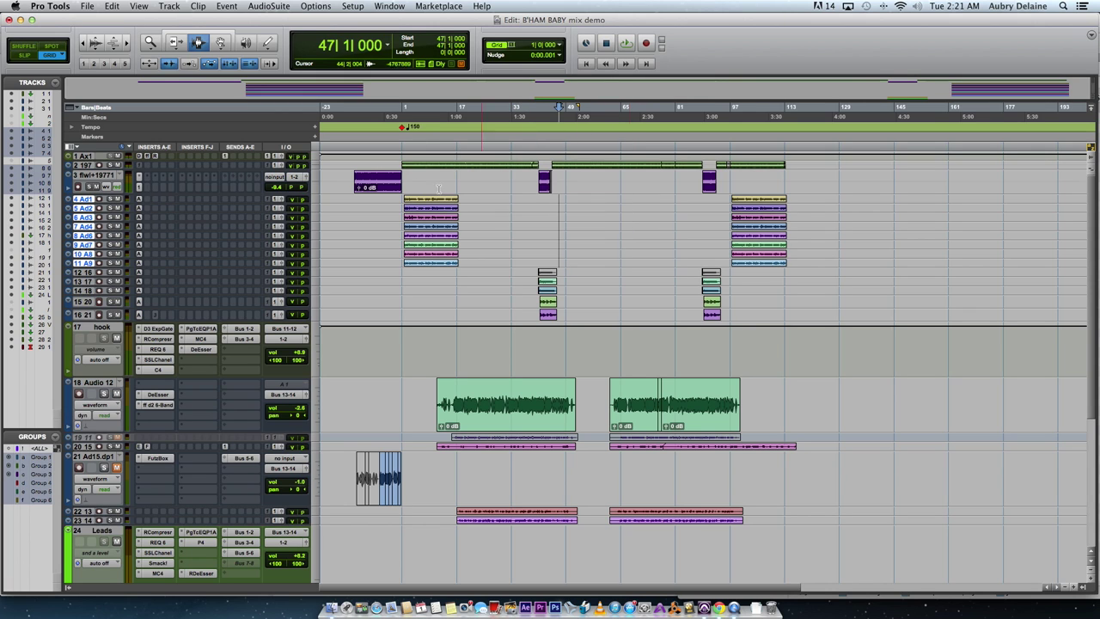
pyautogui.moveTo(402, 196); pyautogui.dragTo(461, 246)
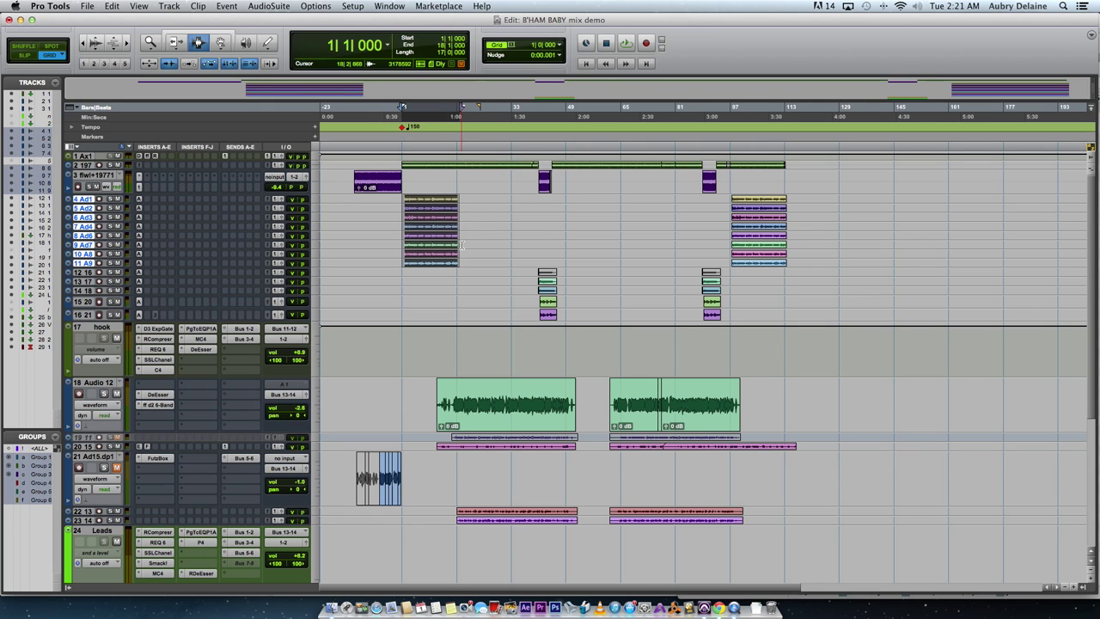
# Step: Paste the copied hook clips at bar 49 across the tracks, then undo the paste
pyautogui.click(568, 206)
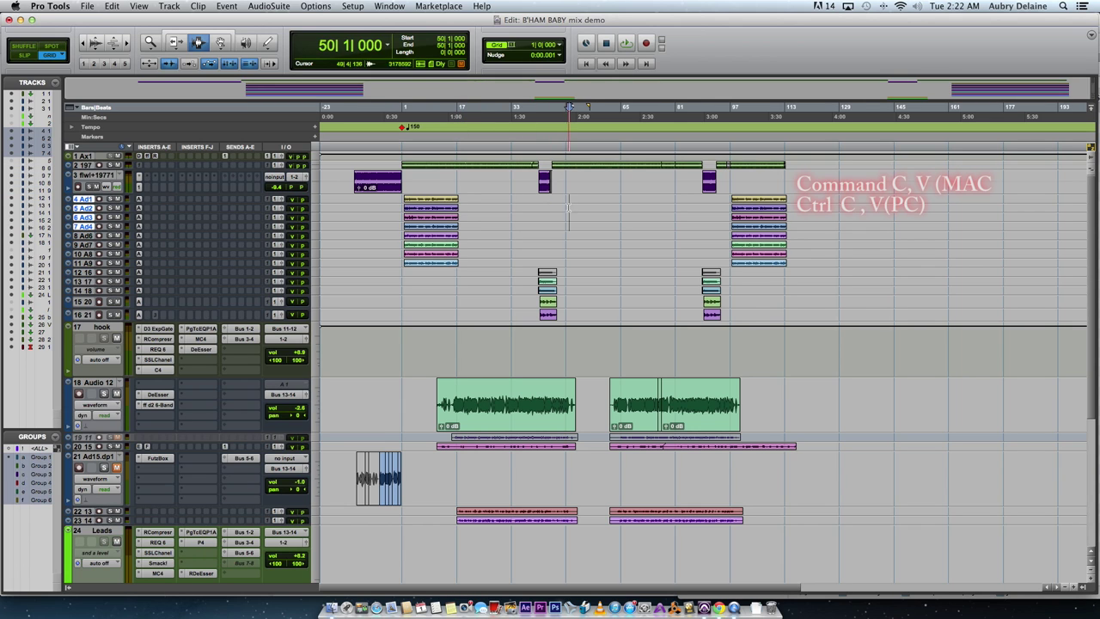
pyautogui.moveTo(568, 207); pyautogui.dragTo(568, 269)
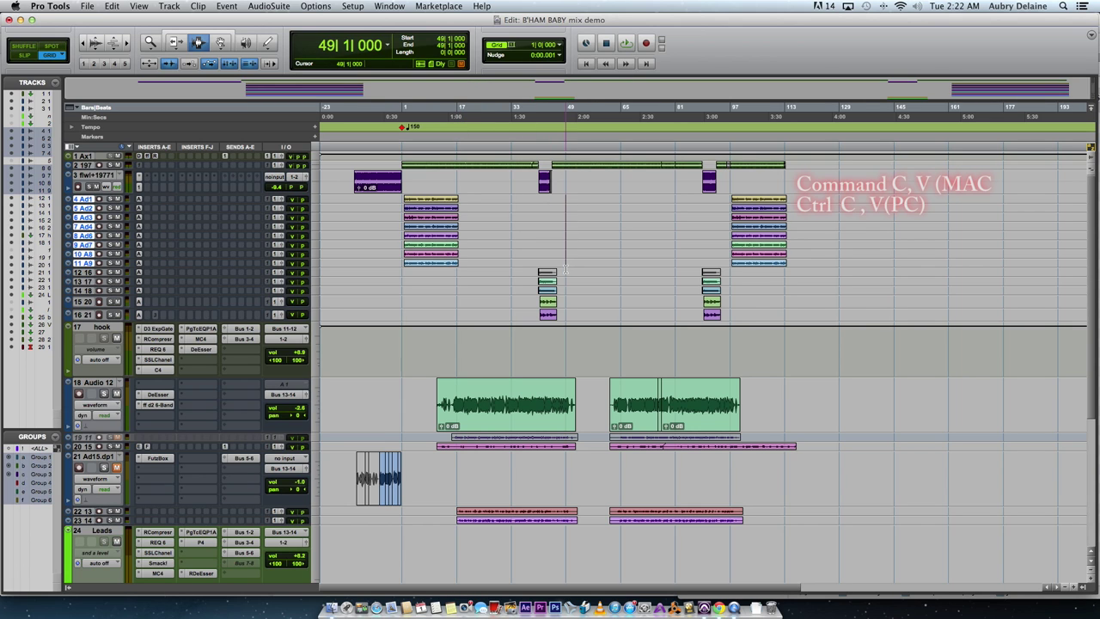
pyautogui.click(565, 269)
pyautogui.press('super+v')
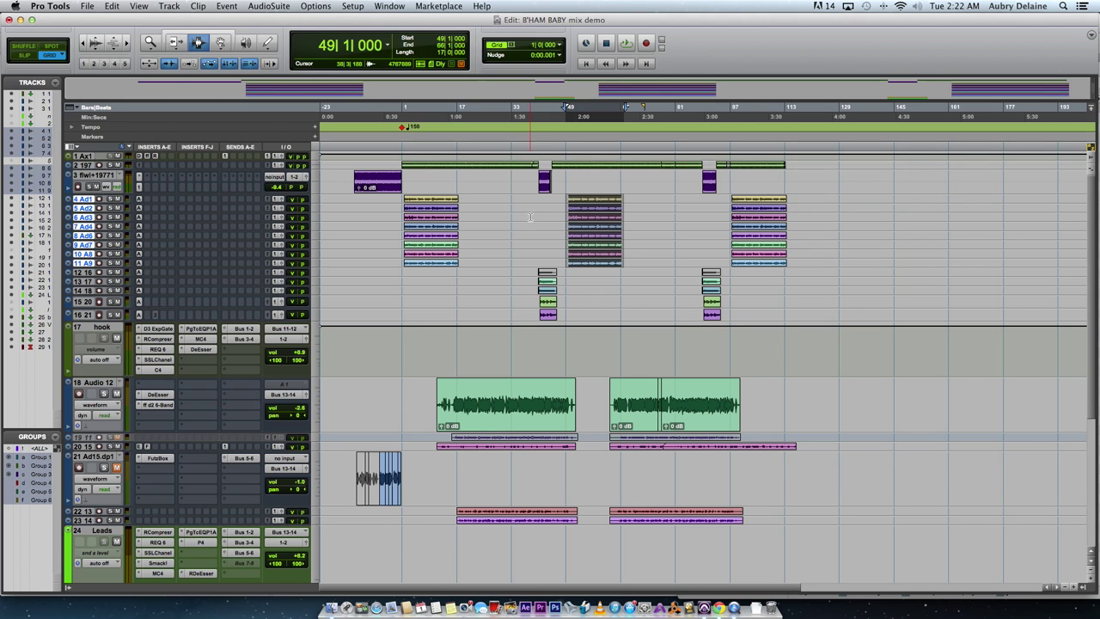
pyautogui.press('super+z')
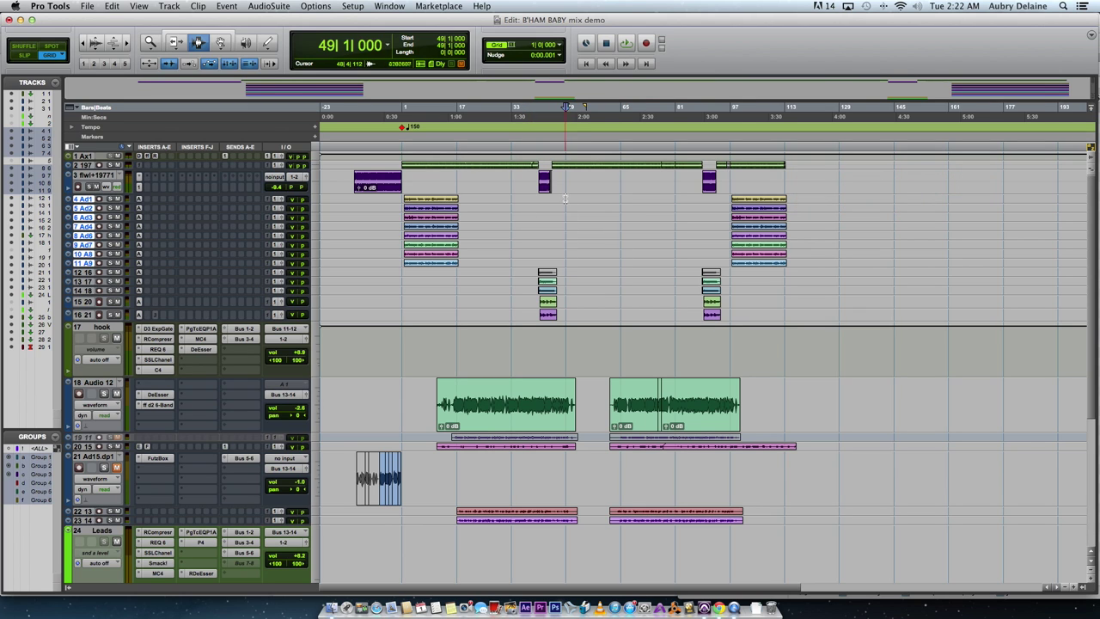
# Step: Paste the clips at bar 49 on tracks 8–16 only, then undo that paste
pyautogui.click(565, 206)
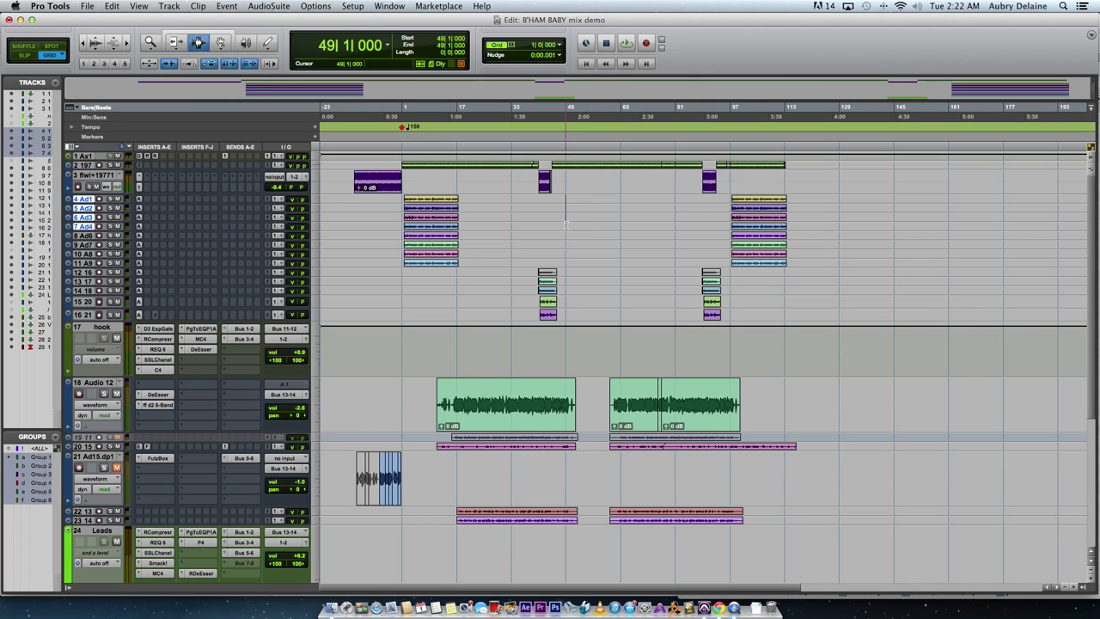
pyautogui.moveTo(567, 235); pyautogui.dragTo(566, 297)
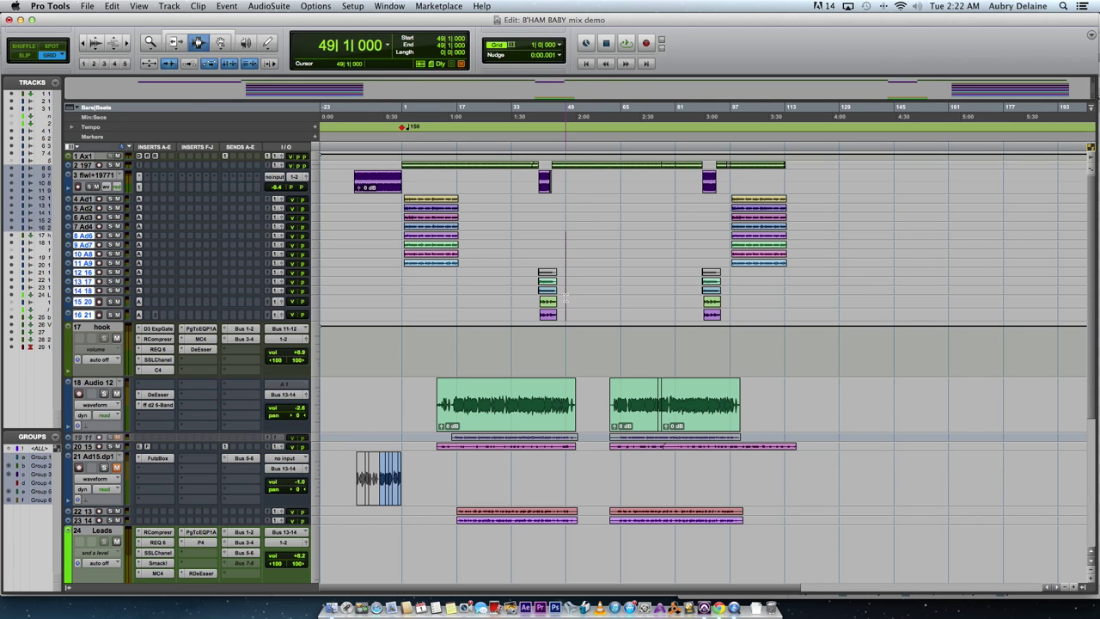
pyautogui.press('super+v')
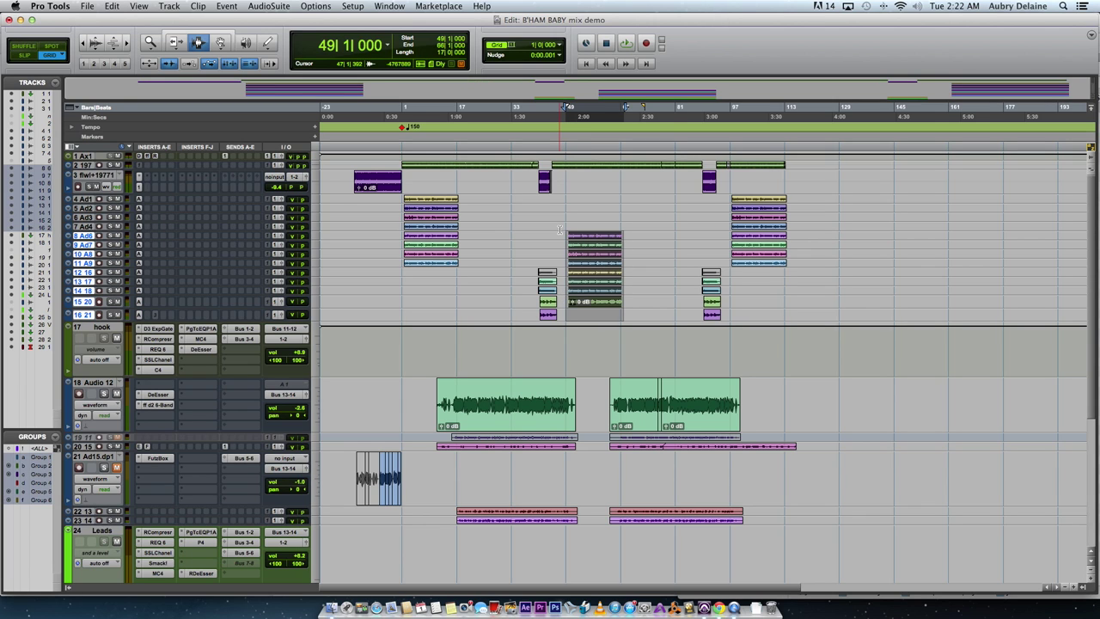
pyautogui.press('super+z')
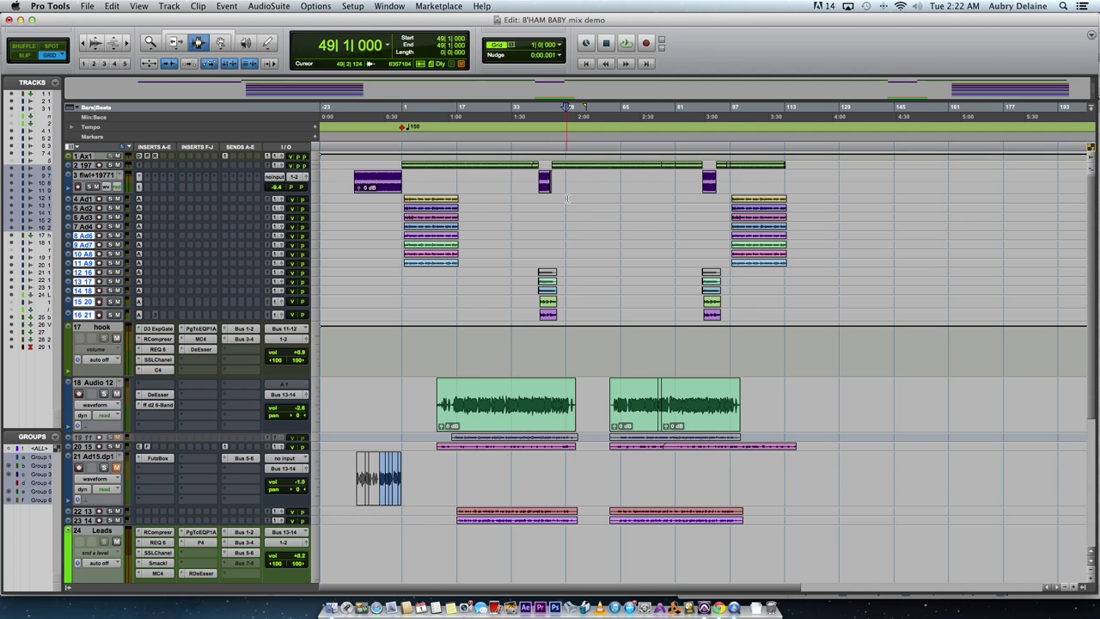